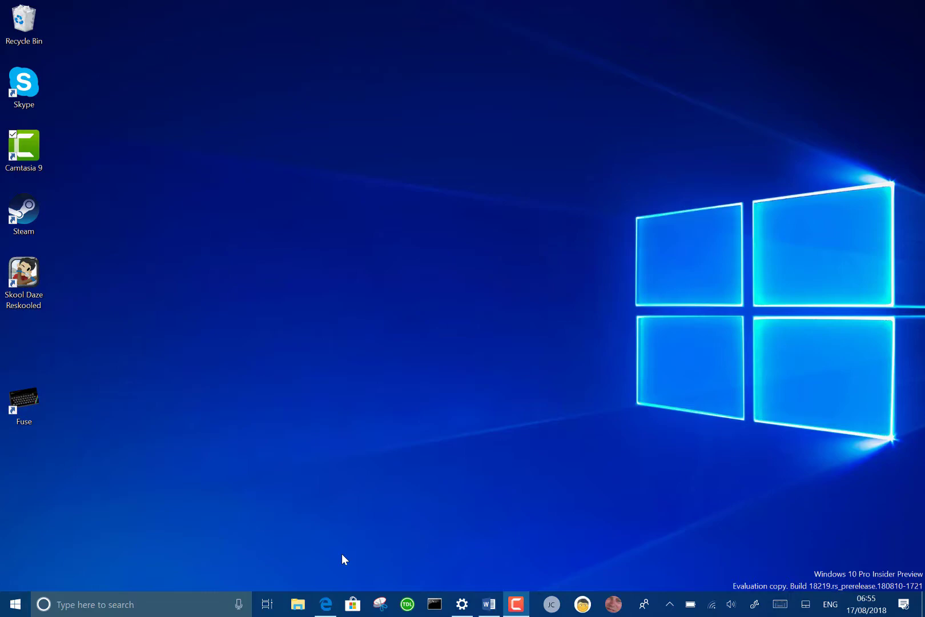
Step: Restore the minimized Edge window showing the Insider Preview Build 18219 announcement
left_click(327, 603)
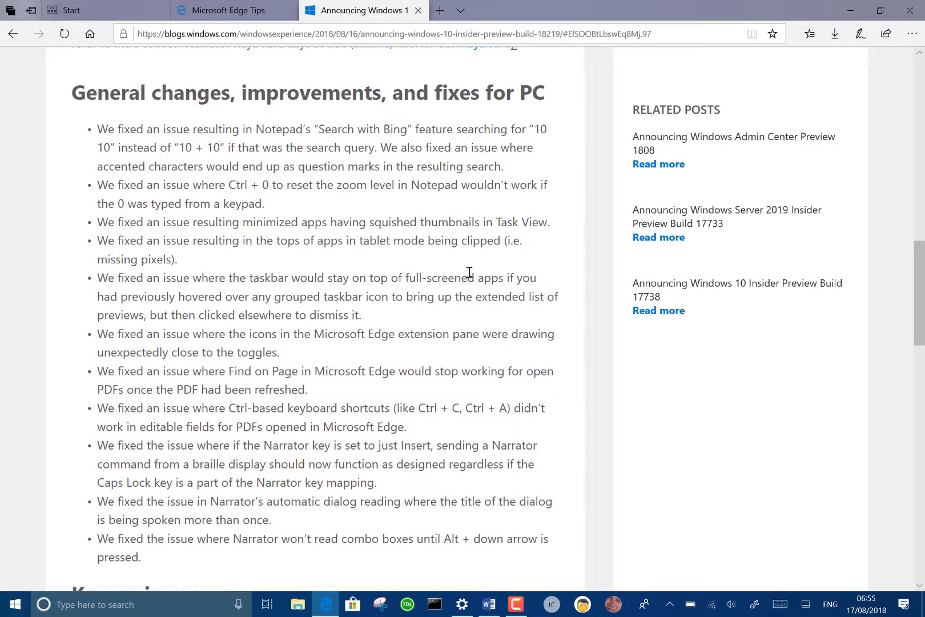
scroll(470, 270, "down", 2)
scroll(470, 270, "up", 2)
scroll(469, 272, "up", 3)
scroll(468, 272, "down", 2)
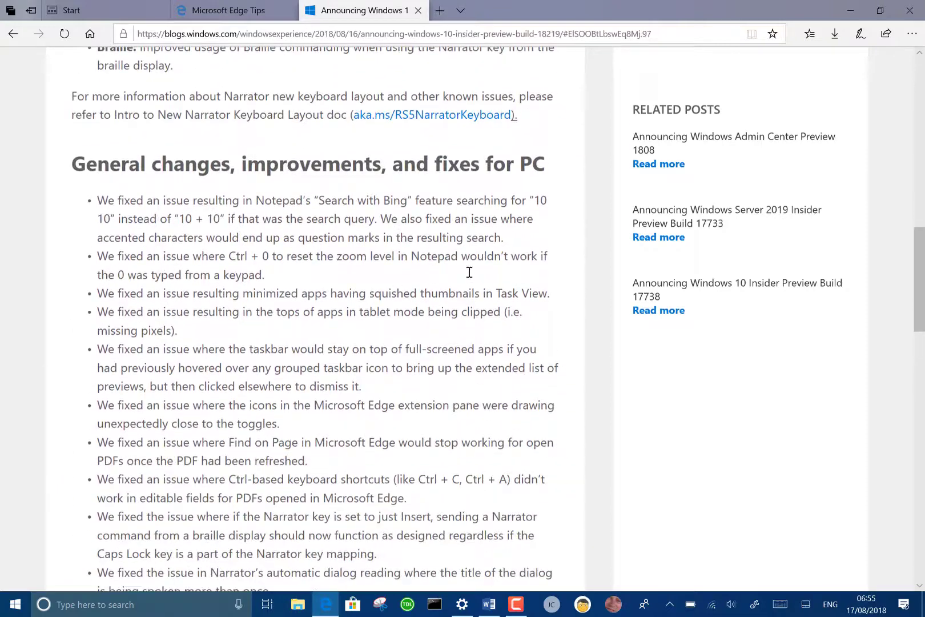
scroll(469, 272, "down", 1)
scroll(468, 272, "down", 1)
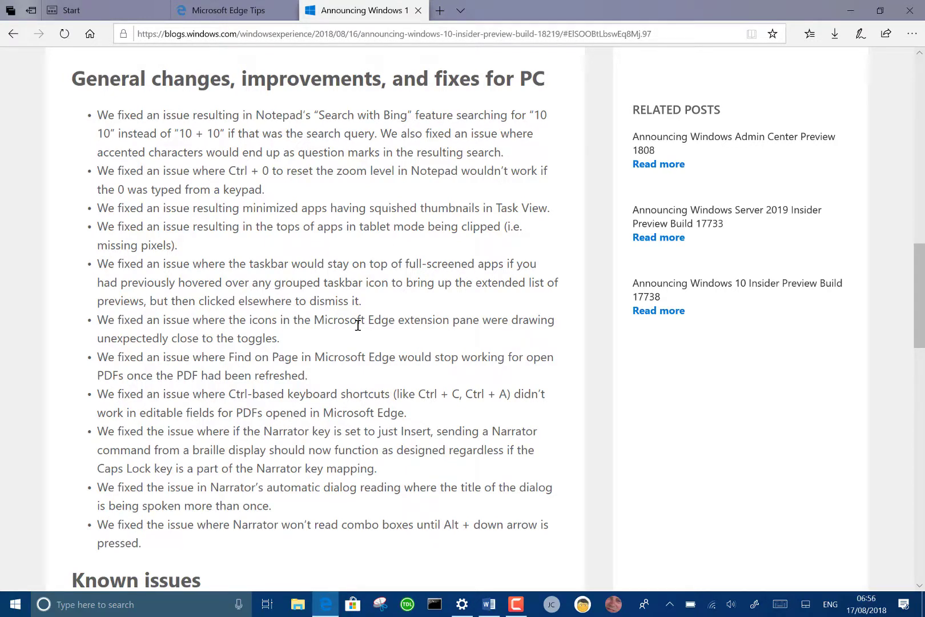
scroll(282, 257, "down", 2)
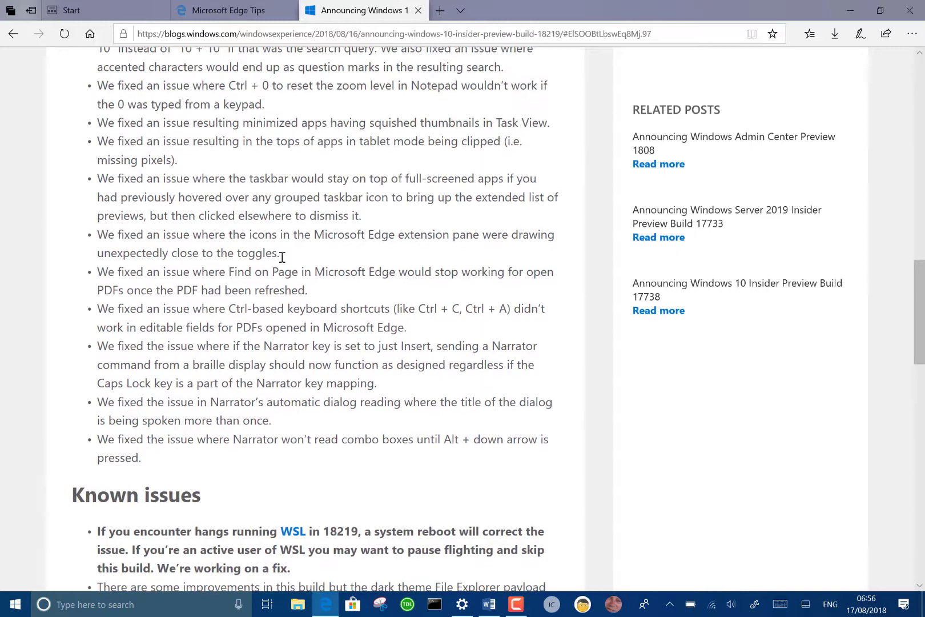
scroll(282, 257, "up", 2)
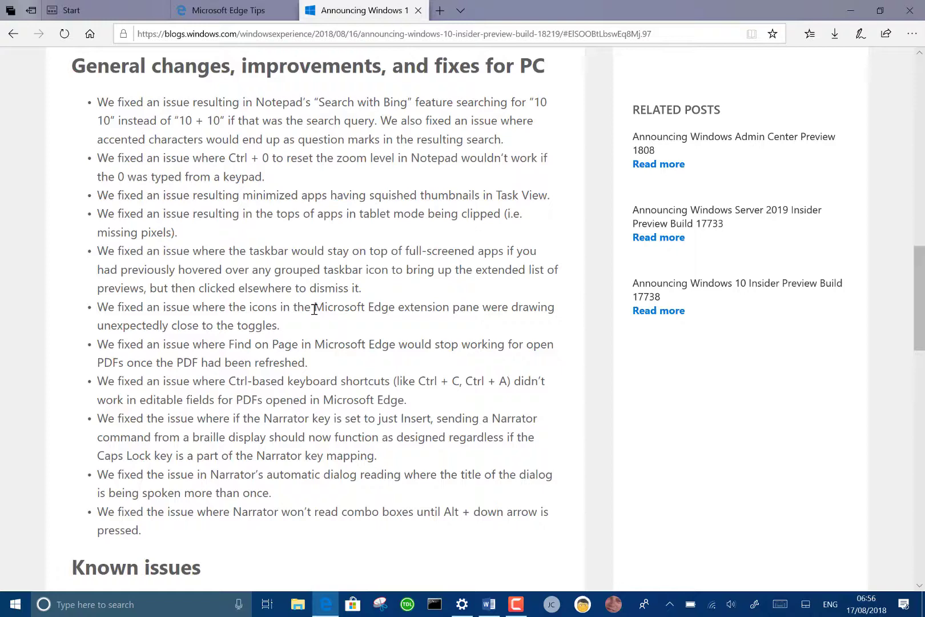
scroll(315, 309, "down", 2)
scroll(315, 309, "down", 3)
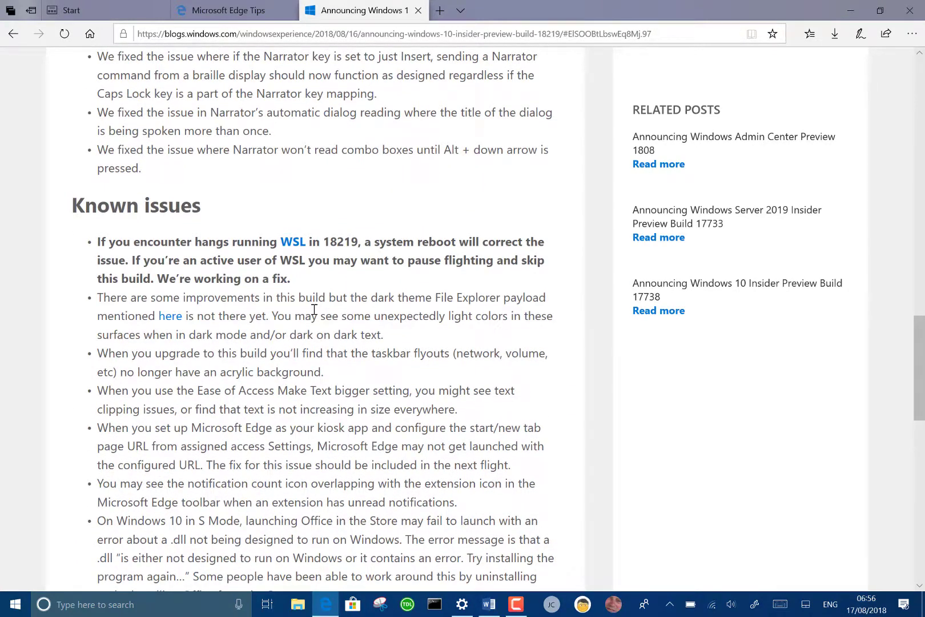
scroll(315, 309, "down", 2)
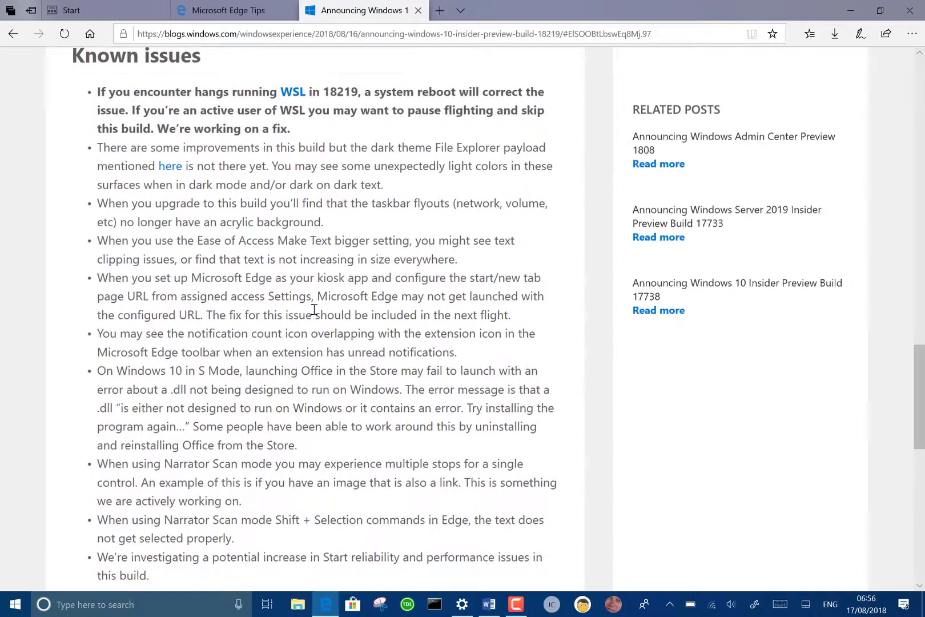
scroll(314, 309, "down", 1)
scroll(314, 309, "up", 1)
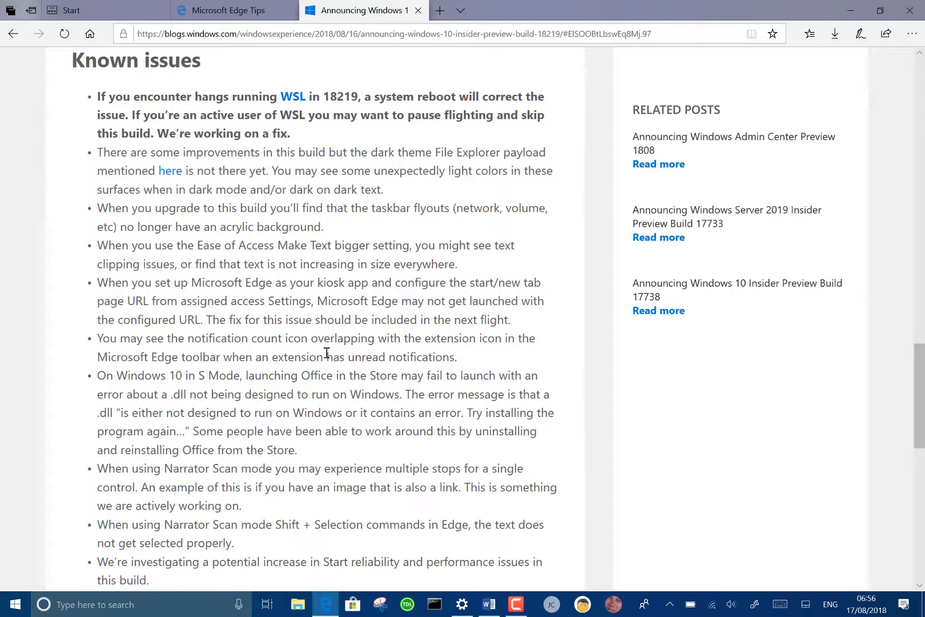
left_click(847, 10)
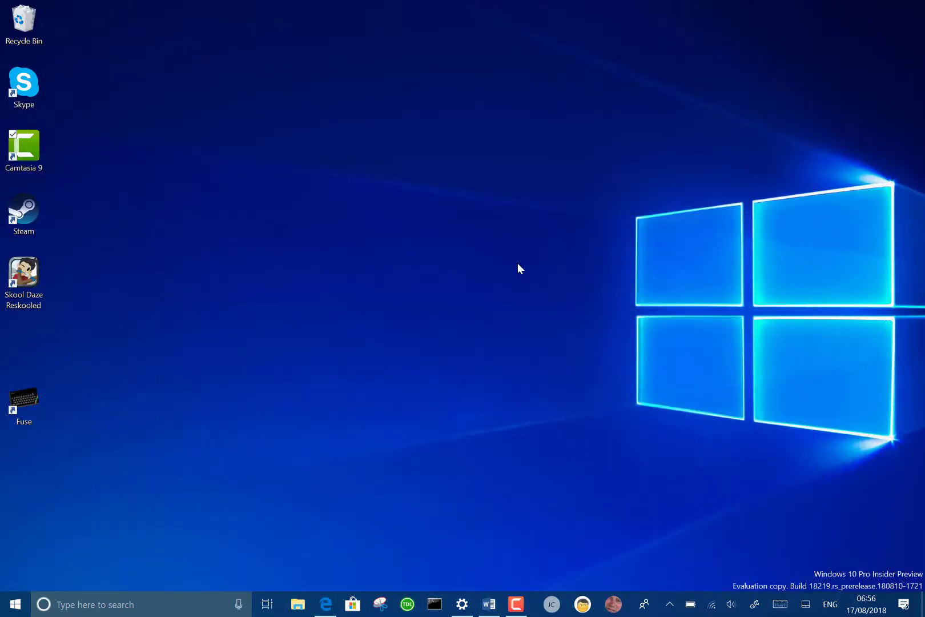